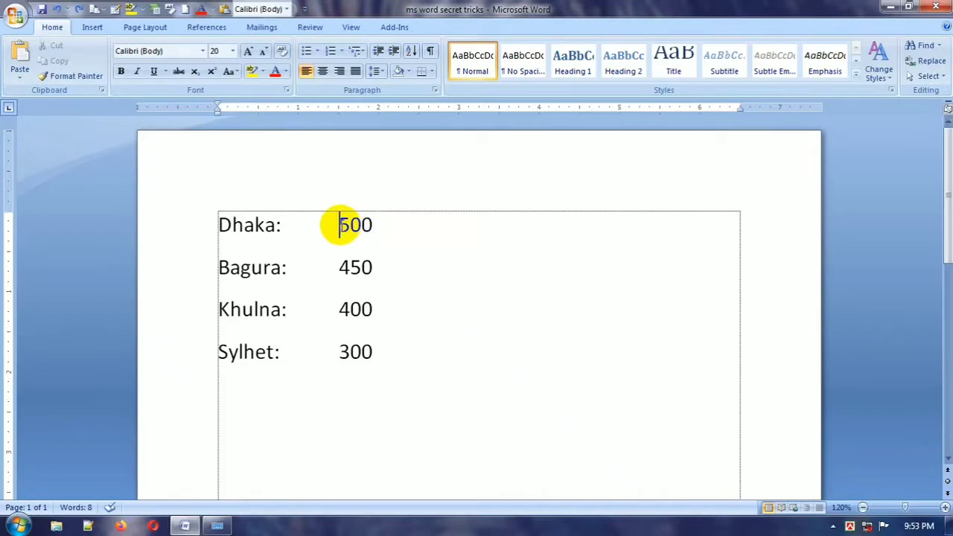
# Step: Bring up the on-screen keyboard and copy only the column of numbers from 500 to 300 as a vertical block
pyautogui.moveTo(339, 224); pyautogui.dragTo(376, 356)
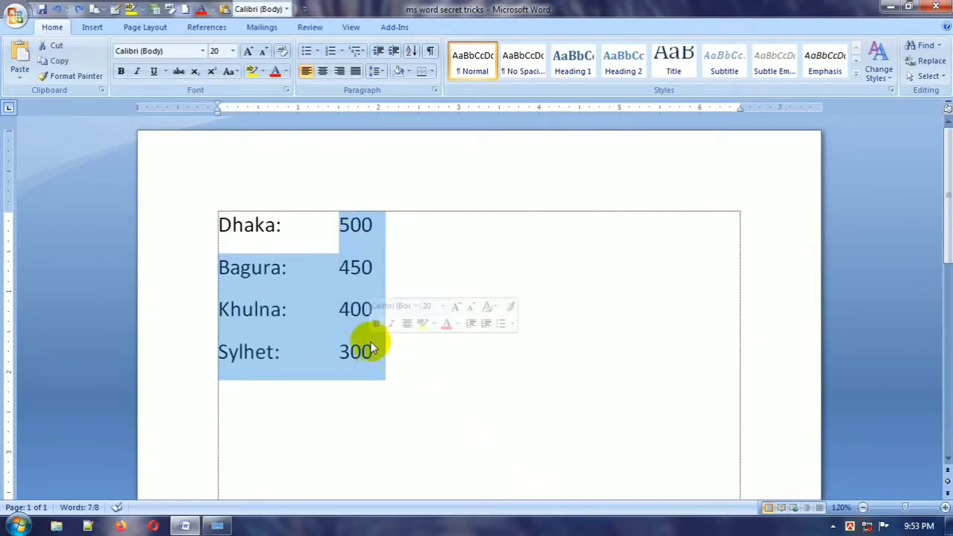
pyautogui.click(343, 230)
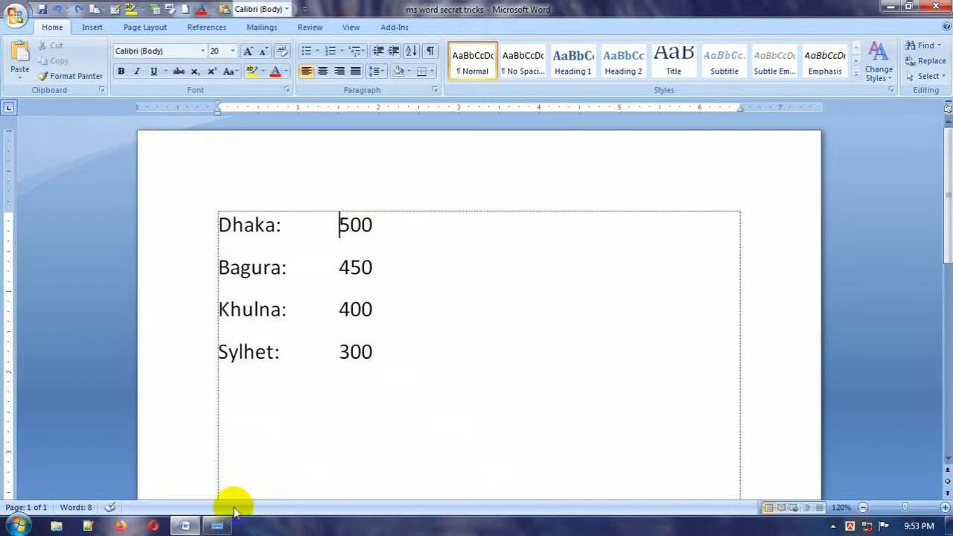
pyautogui.click(216, 525)
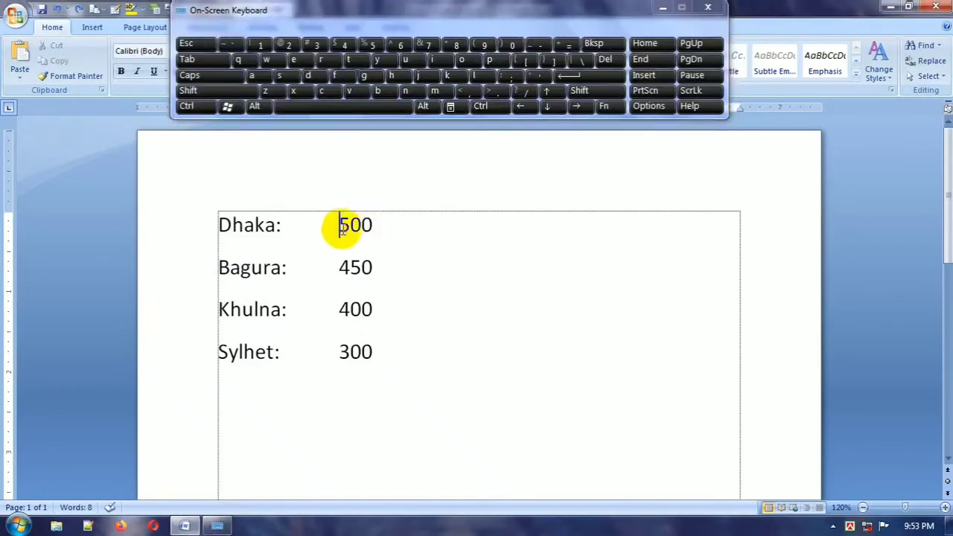
pyautogui.press('alt')
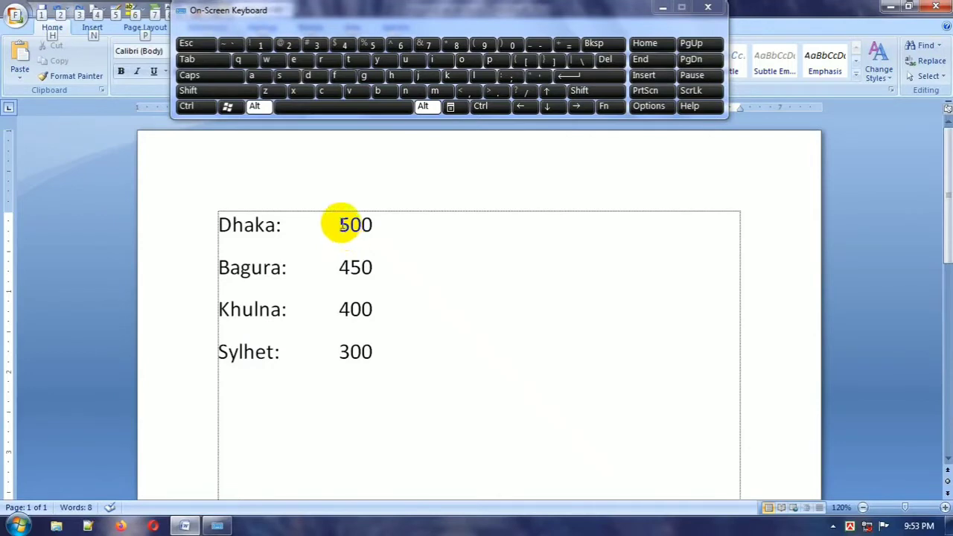
pyautogui.moveTo(340, 222)
pyautogui.mouseDown()
pyautogui.moveTo(366, 284)
pyautogui.moveTo(357, 306)
pyautogui.moveTo(372, 344)
pyautogui.mouseUp()
pyautogui.hotkey('ctrl', 'c')
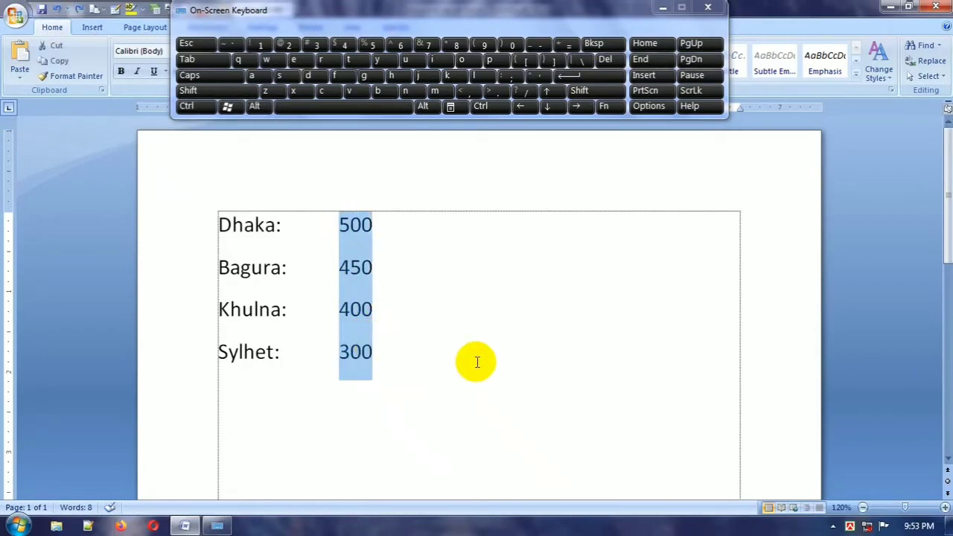
# Step: Paste the copied number column on the empty line below Sylhet and remove the pasted numbers again
pyautogui.press('ctrl')
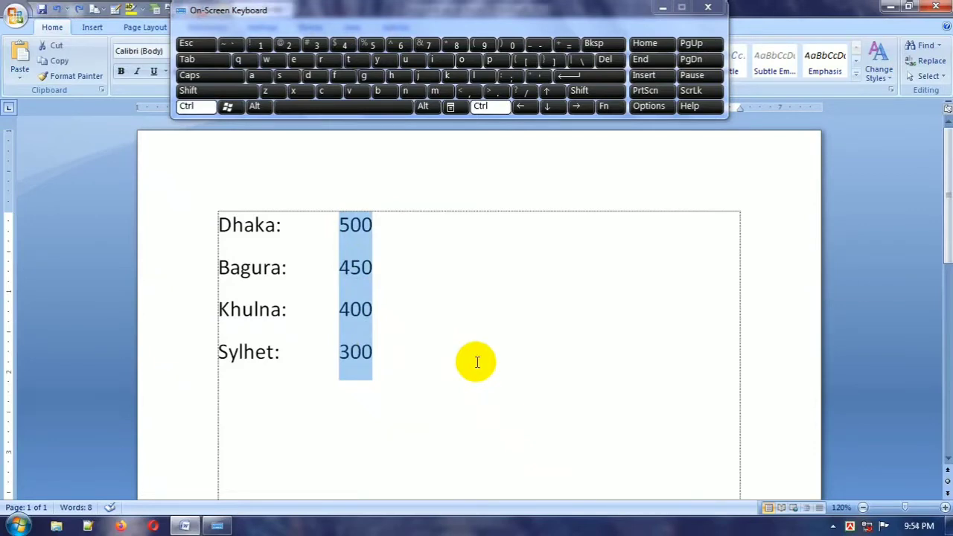
pyautogui.click(257, 396)
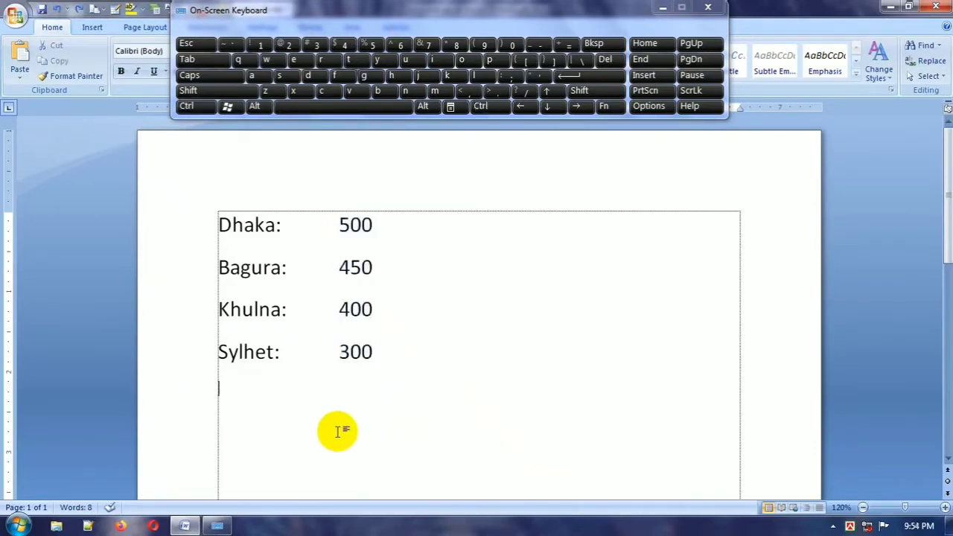
pyautogui.hotkey('ctrl', 'v')
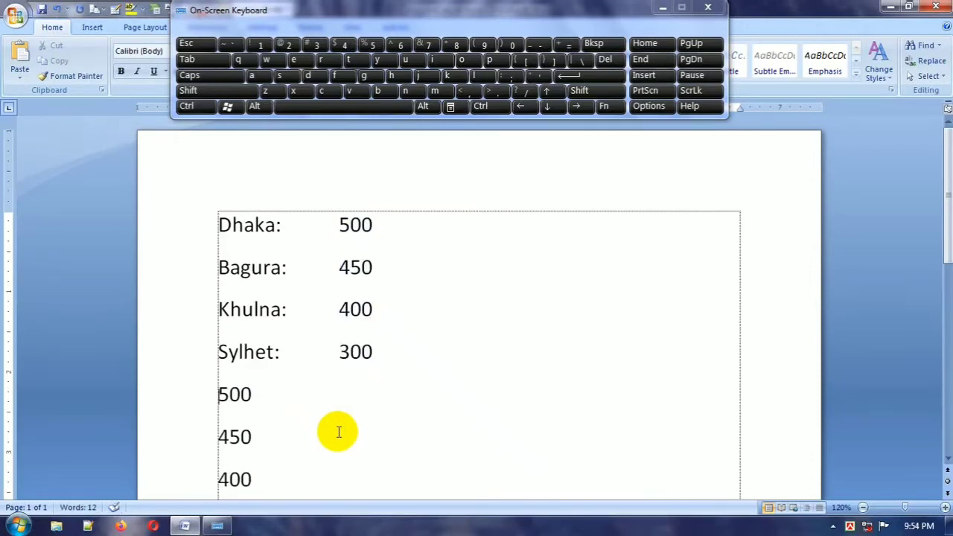
pyautogui.press('BackSpace')
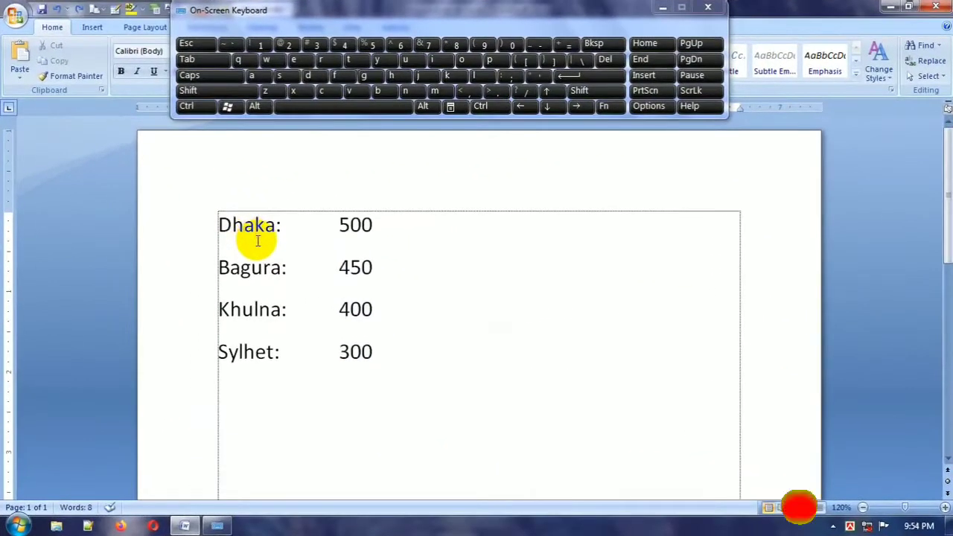
# Step: Try to select a rectangular block of text starting inside Dhaka and reaching down to the Sylhet line
pyautogui.moveTo(247, 237); pyautogui.dragTo(253, 343)
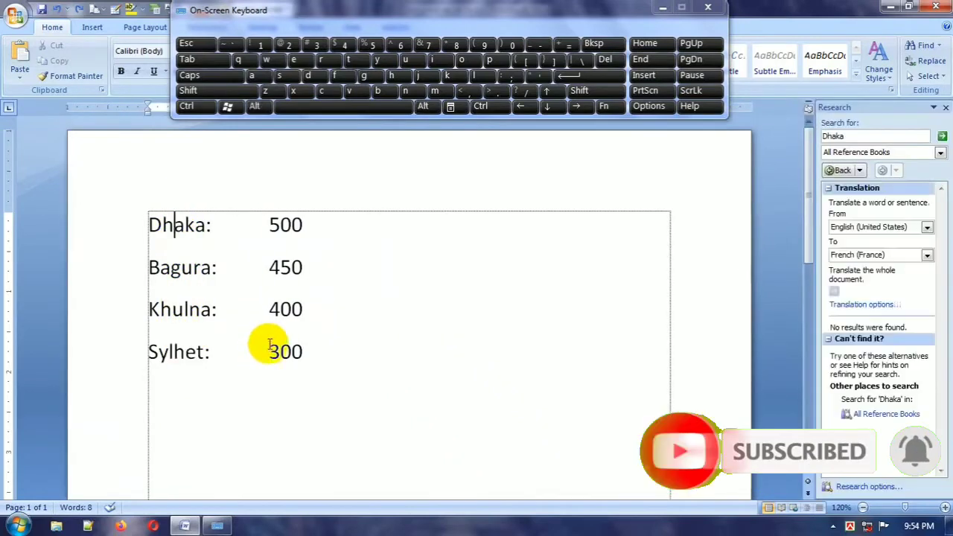
pyautogui.moveTo(171, 221); pyautogui.dragTo(186, 334)
pyautogui.click(179, 226)
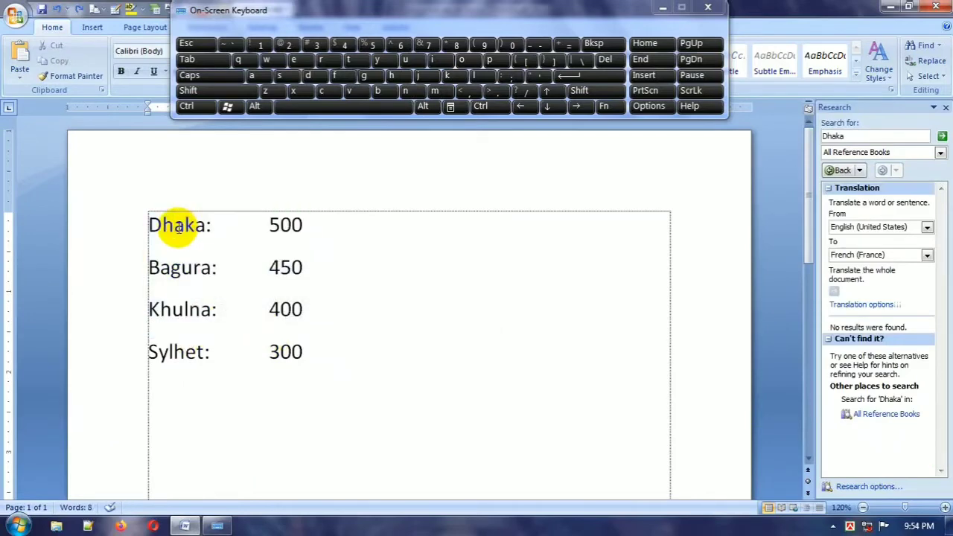
pyautogui.press('alt')
pyautogui.moveTo(178, 227); pyautogui.dragTo(336, 361)
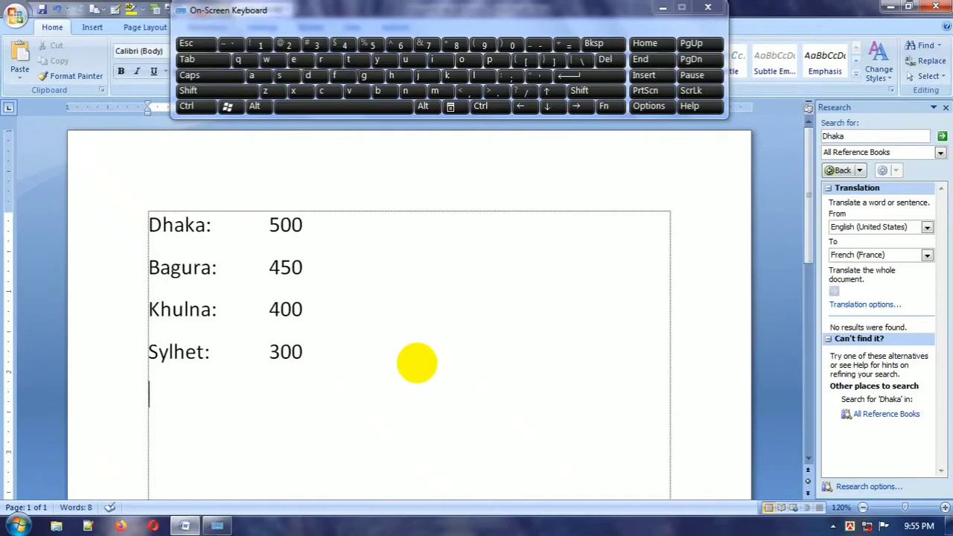
# Step: Insert a full-width dotted line from **** below the Sylhet line and a double line from ==== beneath it
pyautogui.write('****')
pyautogui.press('Return')
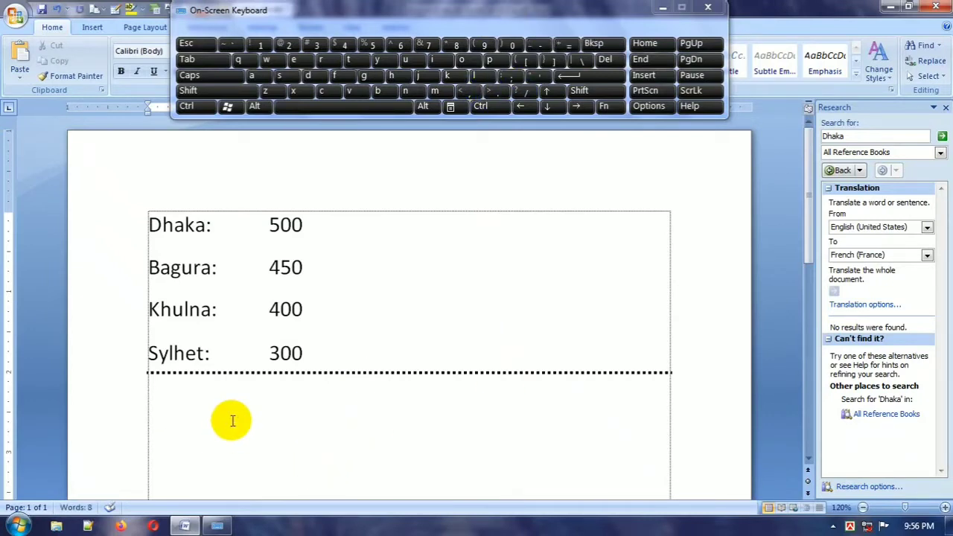
pyautogui.write('====')
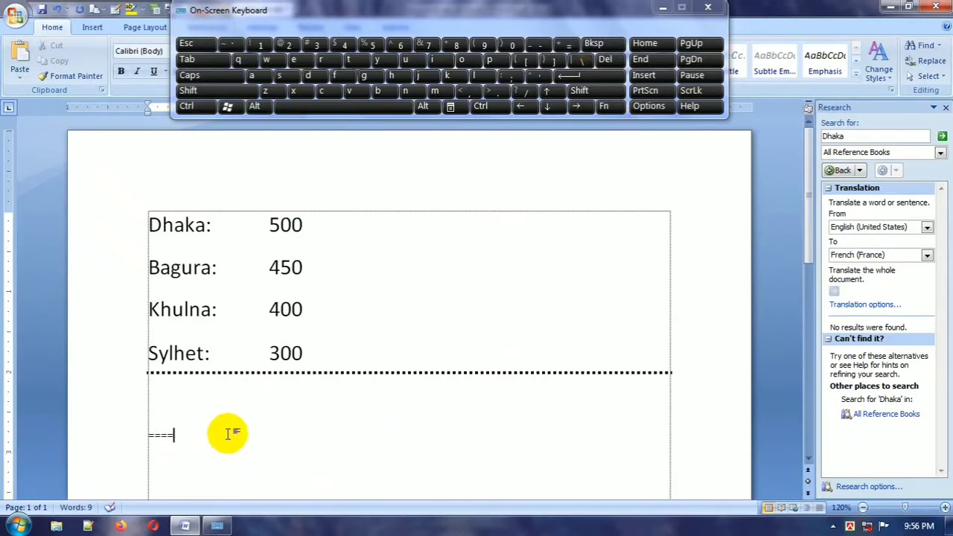
pyautogui.press('Return')
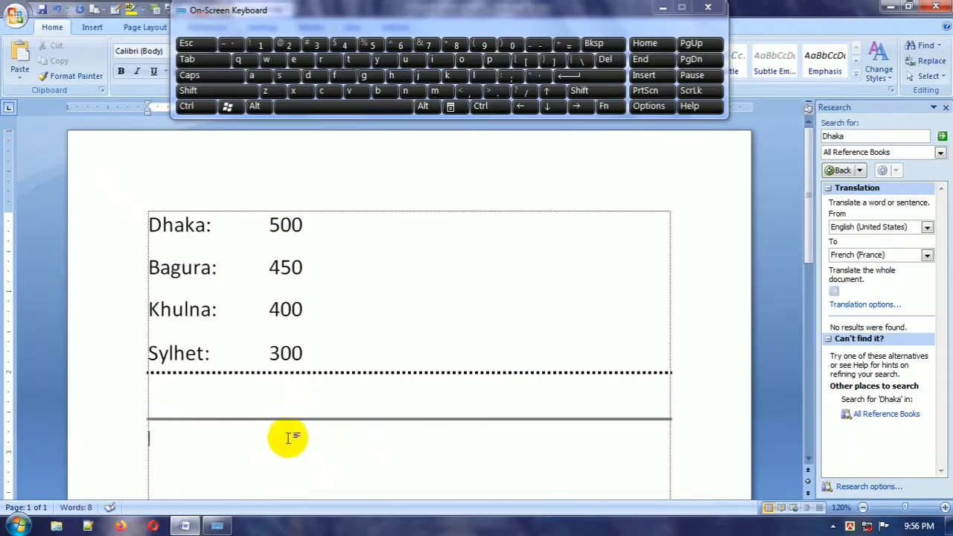
# Step: Insert a full-width wavy line from ~~~~ and a thick triple line from #### beneath the double line
pyautogui.scroll(-1, 288, 437)
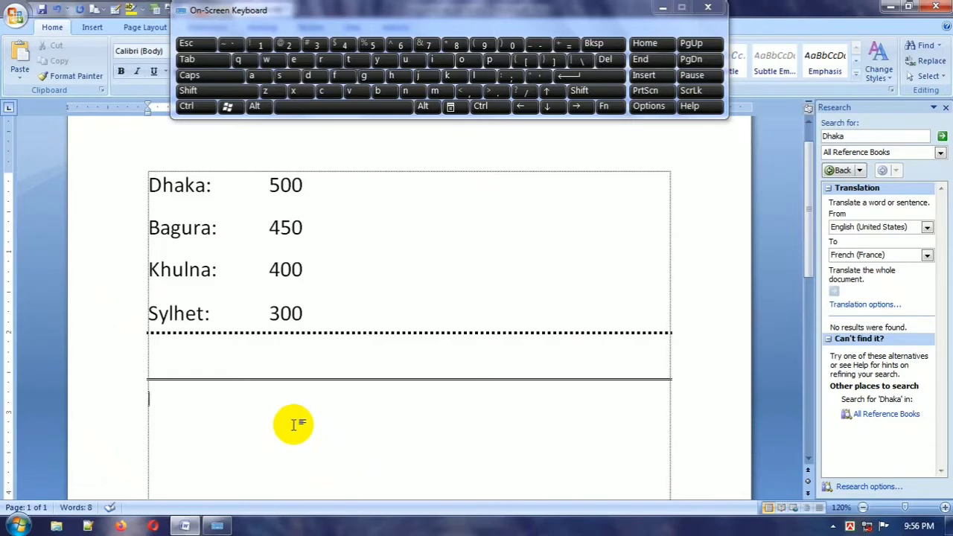
pyautogui.press('shift')
pyautogui.write('~~~~')
pyautogui.press('Return')
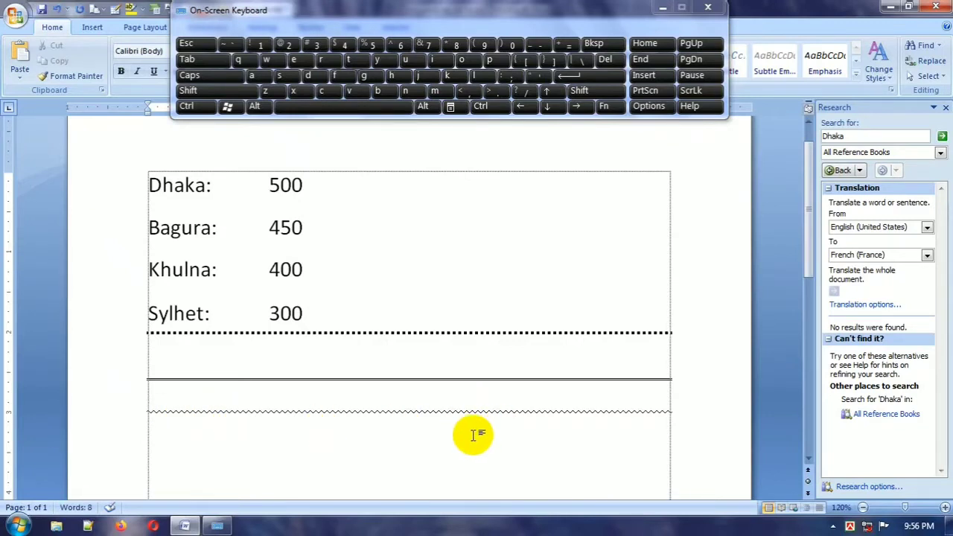
pyautogui.write('###')
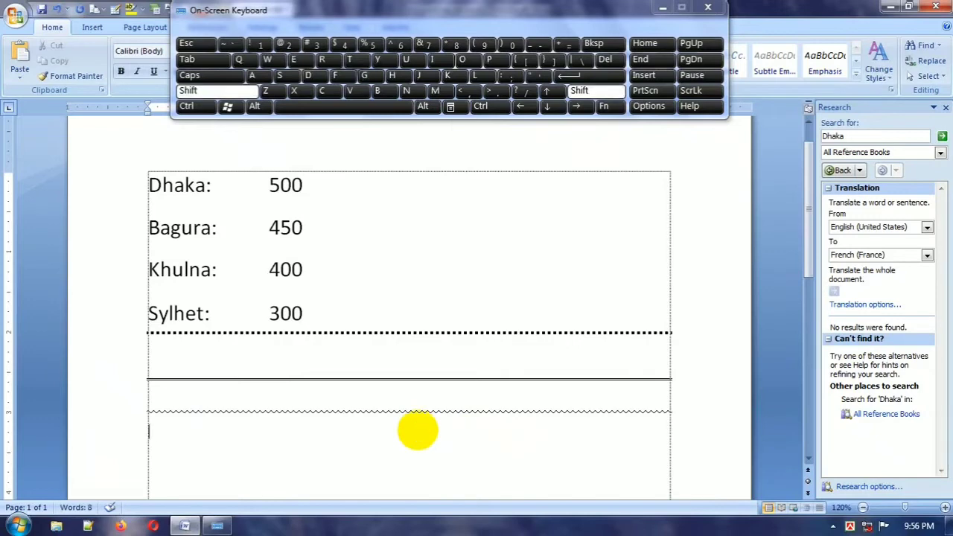
pyautogui.write('#')
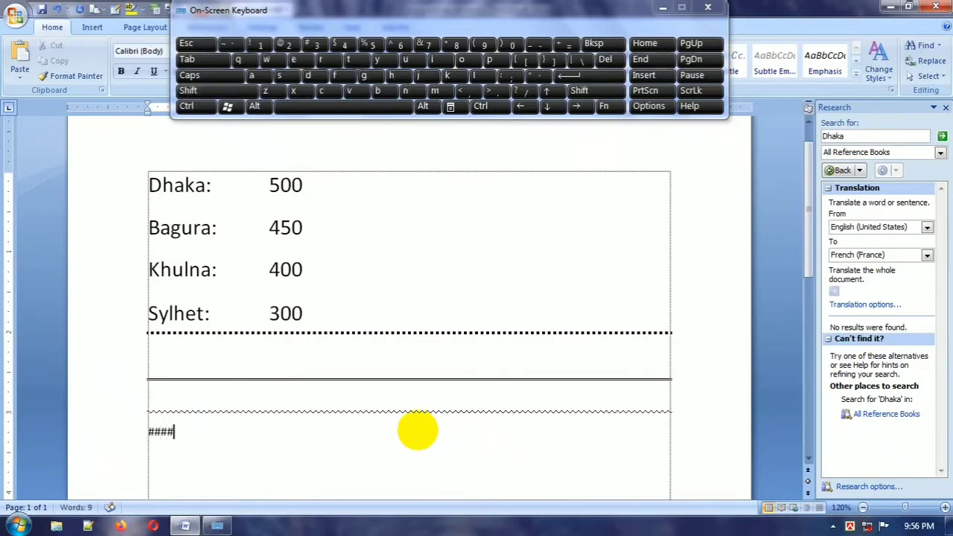
pyautogui.press('Return')
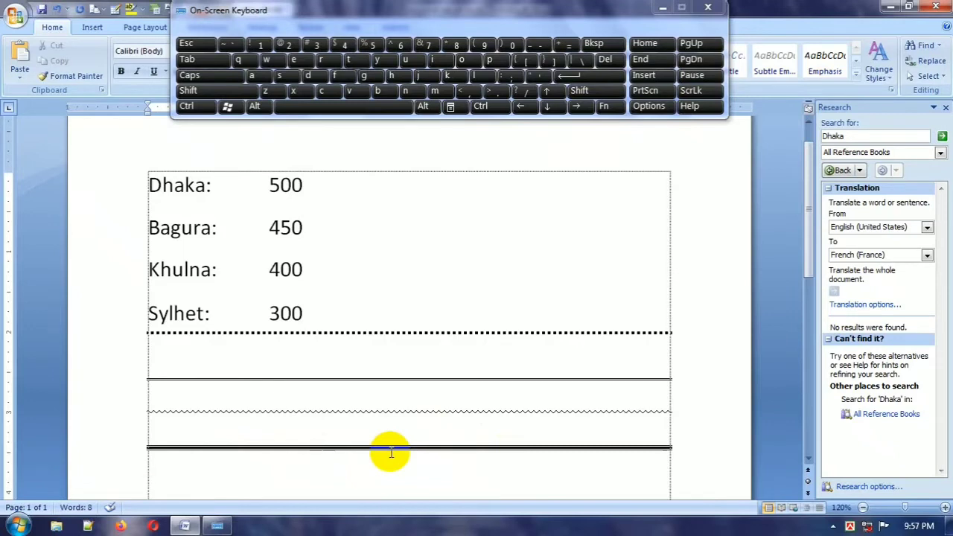
# Step: Draw an unconstrained line shape about 2.64" wide below the thick triple line and undo it
pyautogui.scroll(-1, 390, 451)
pyautogui.scroll(-1, 427, 437)
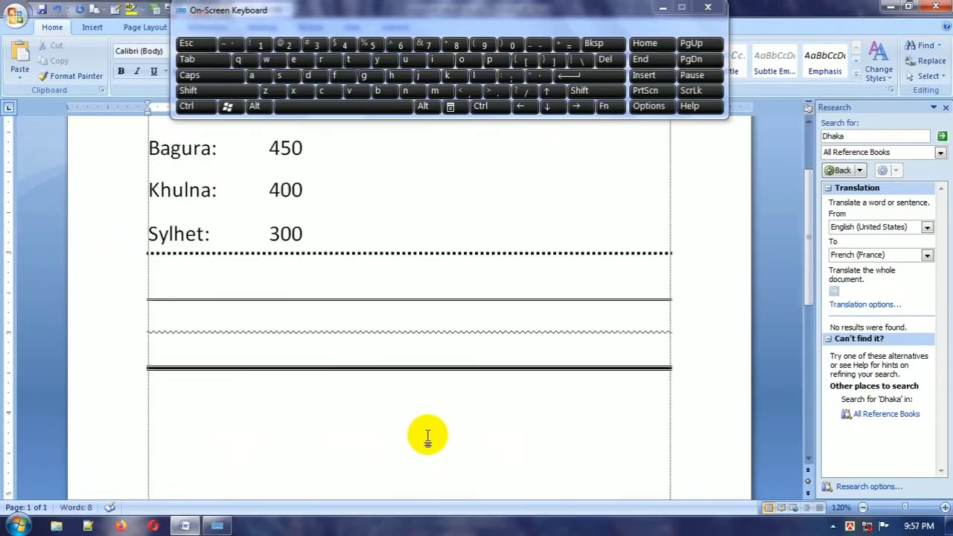
pyautogui.moveTo(419, 21); pyautogui.dragTo(547, 23)
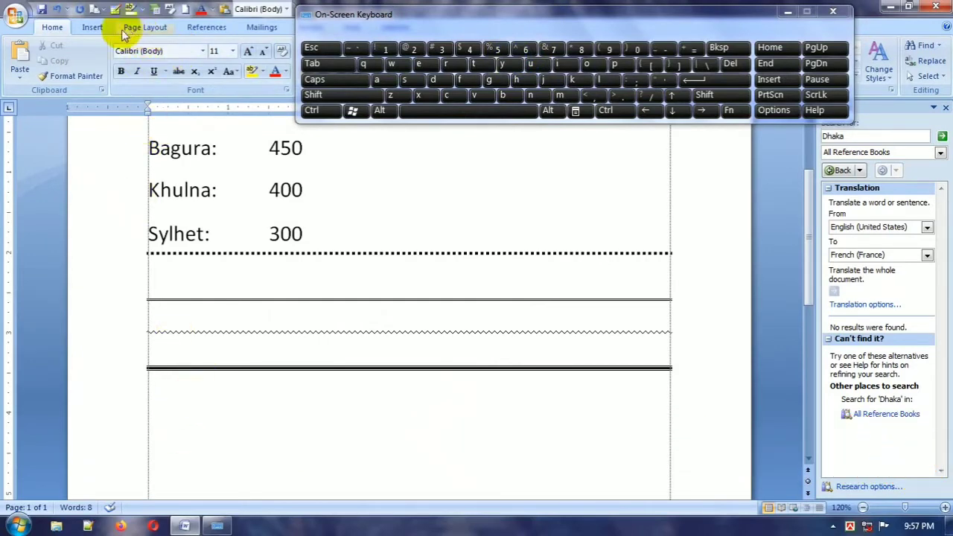
pyautogui.click(93, 29)
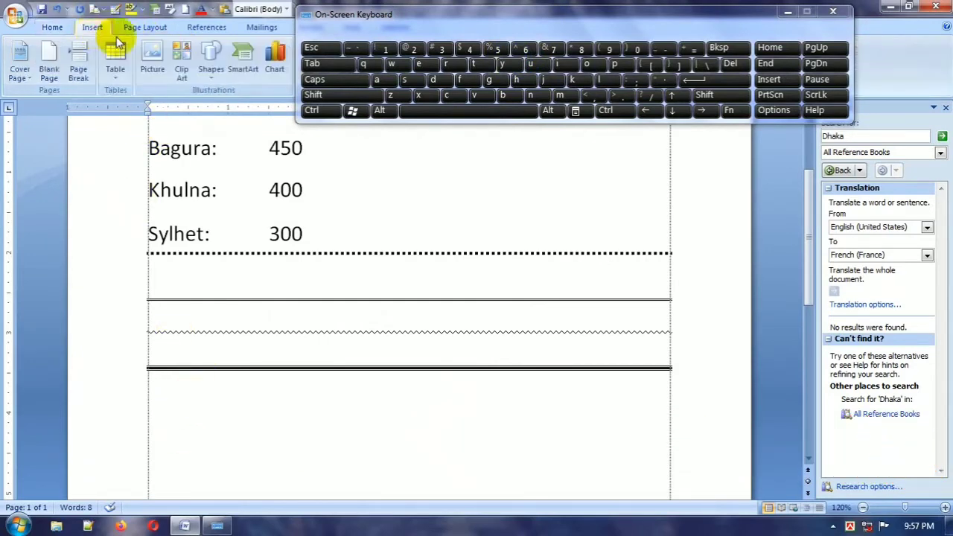
pyautogui.click(212, 71)
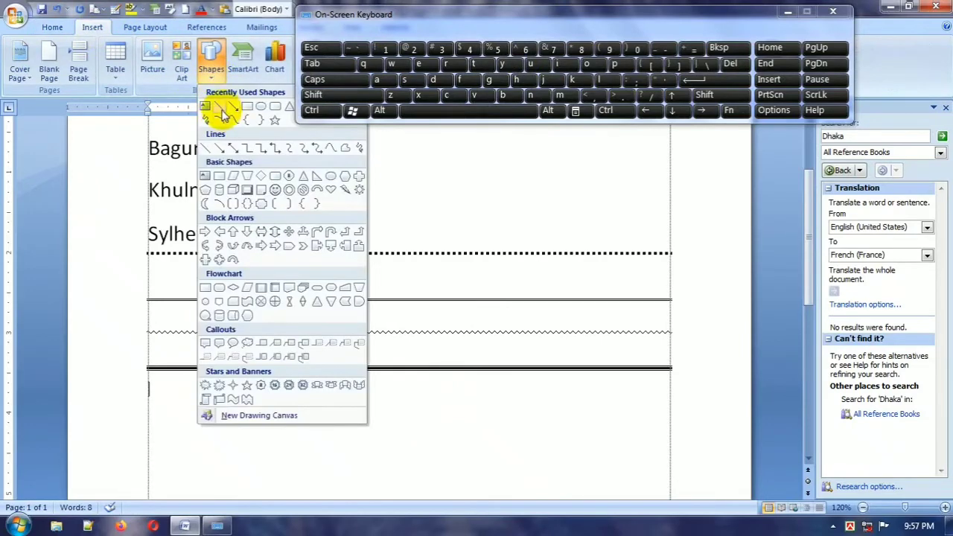
pyautogui.click(222, 110)
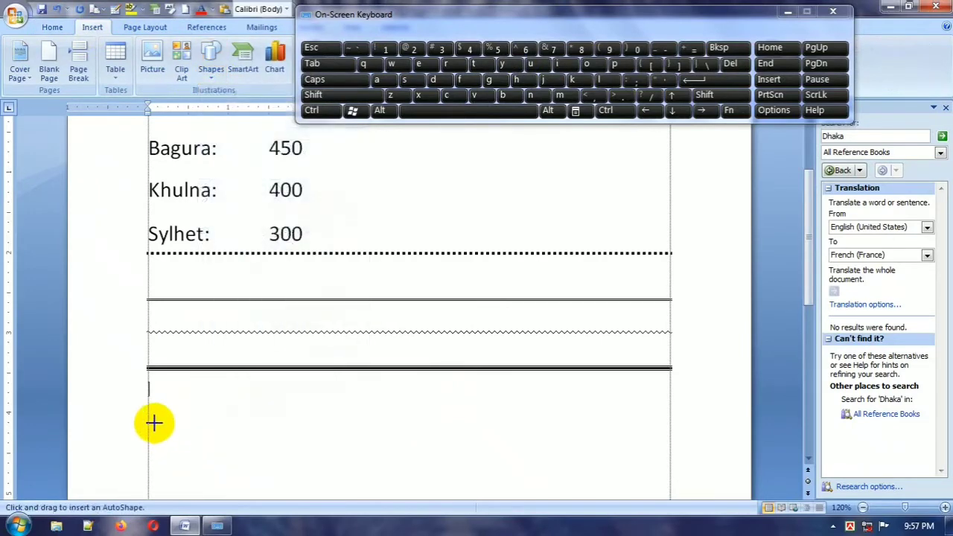
pyautogui.moveTo(200, 420); pyautogui.dragTo(367, 421)
pyautogui.moveTo(366, 421); pyautogui.dragTo(367, 421)
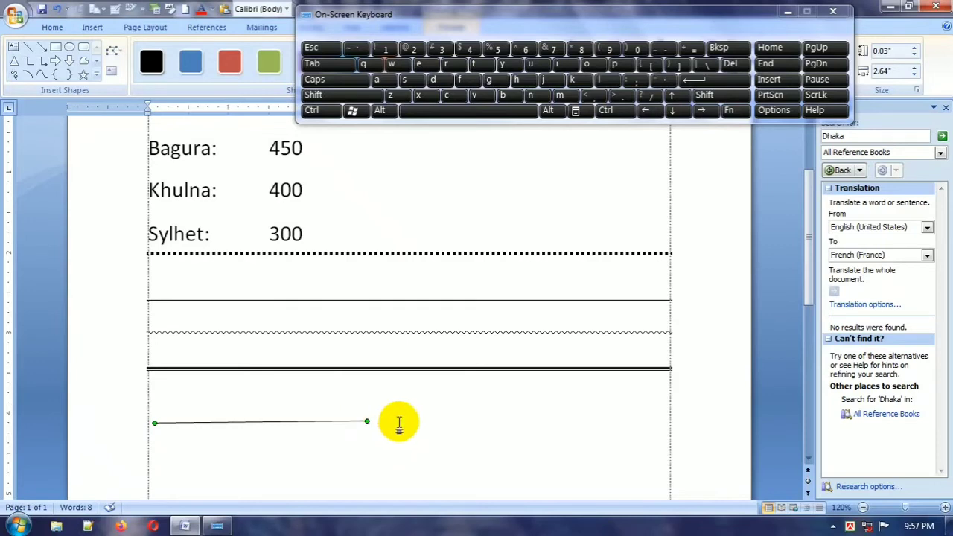
pyautogui.press('ctrl')
pyautogui.hotkey('ctrl', 'z')
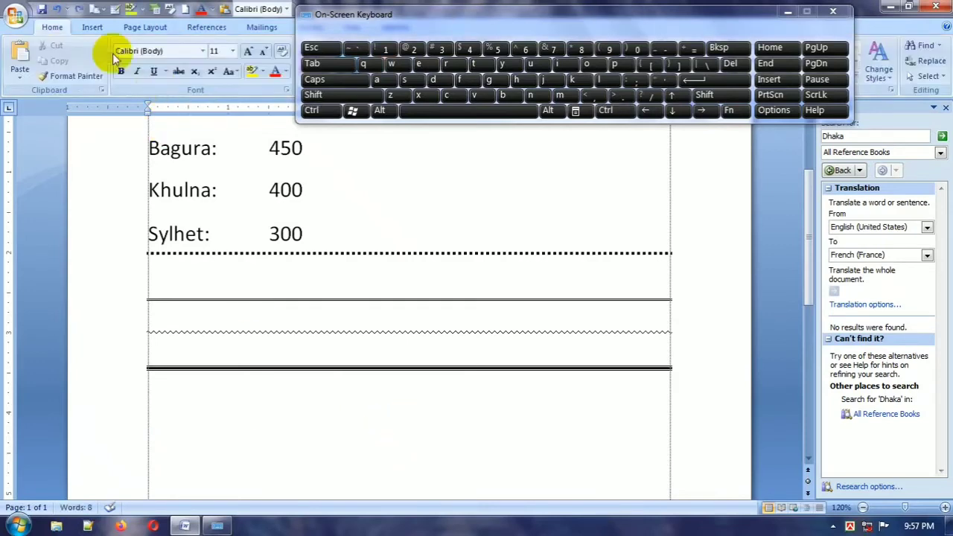
# Step: Draw two perfectly horizontal line shapes below the thick triple line, the lower one about 2.67" long
pyautogui.click(93, 27)
pyautogui.click(211, 61)
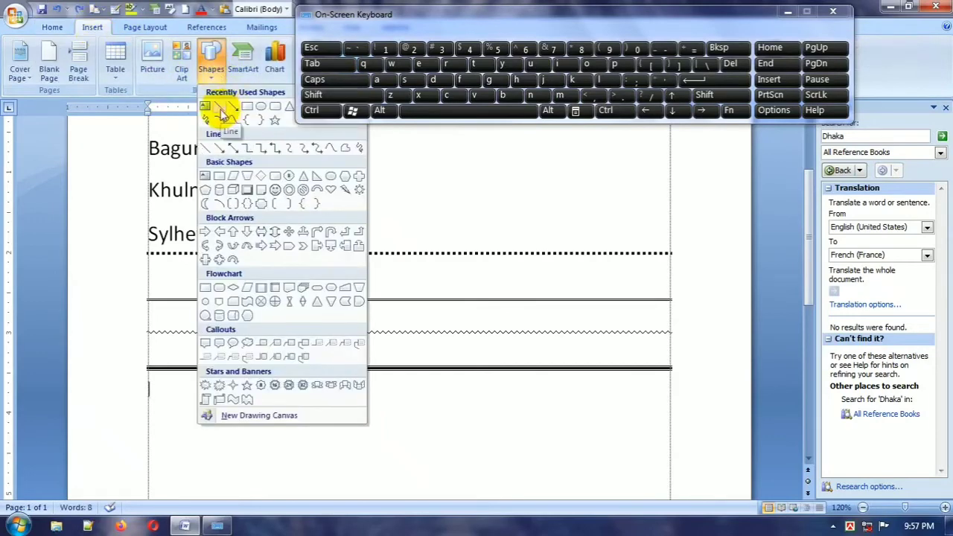
pyautogui.click(218, 109)
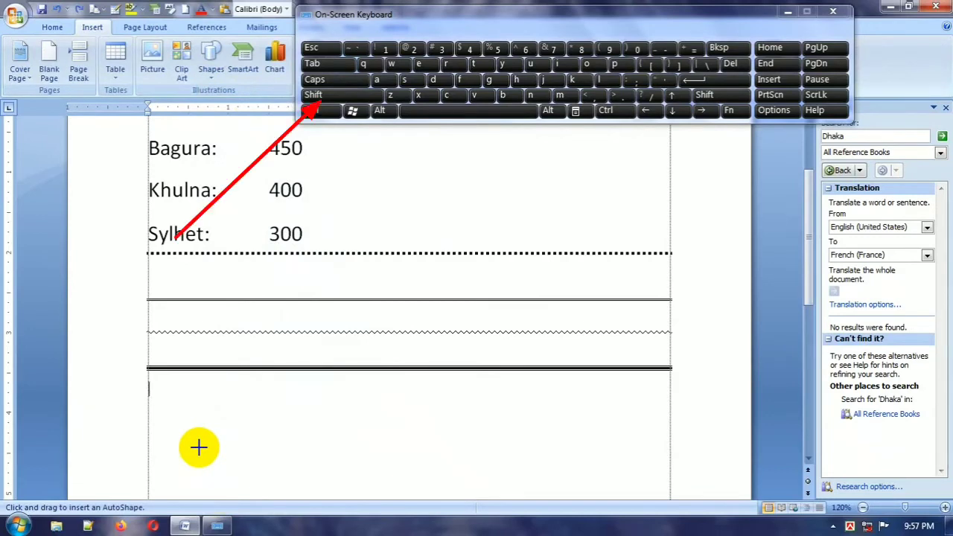
pyautogui.press('shift')
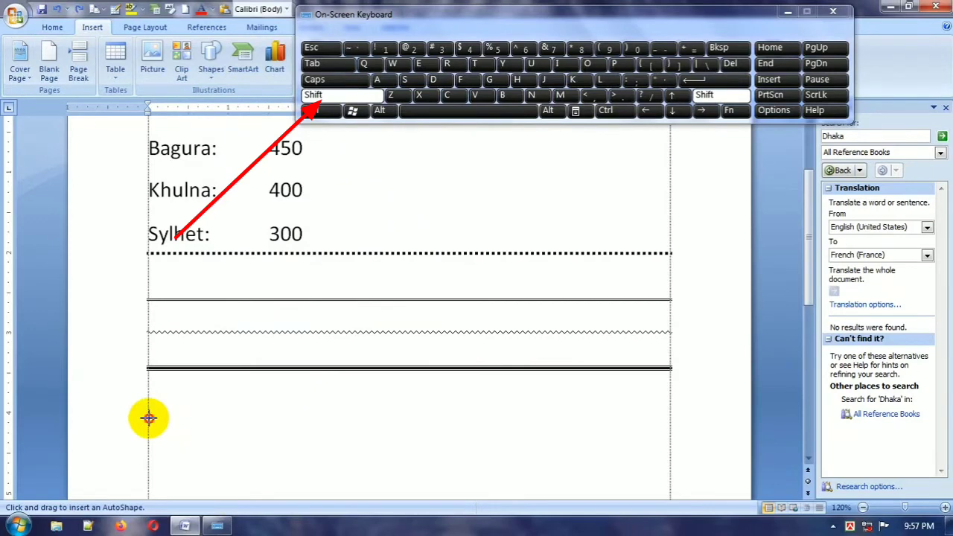
pyautogui.moveTo(268, 418); pyautogui.dragTo(357, 418)
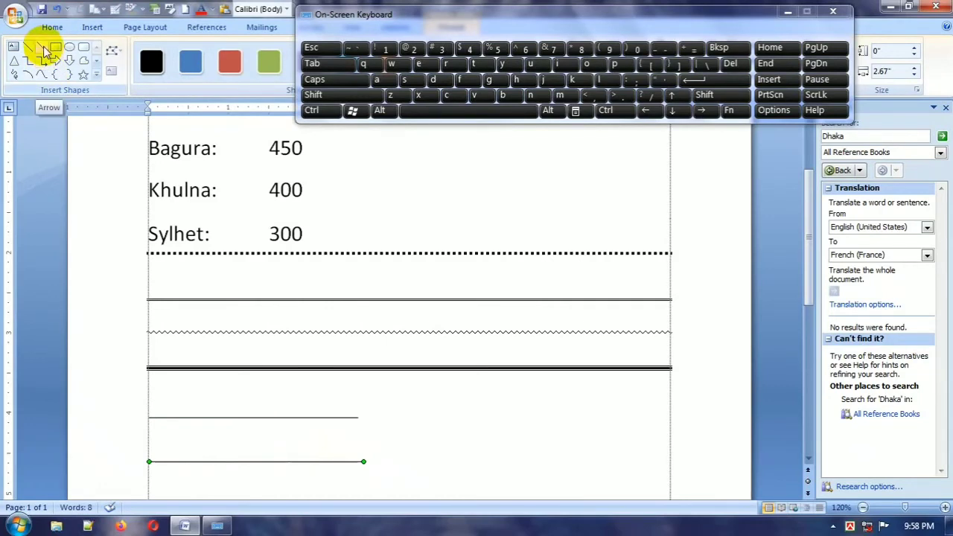
# Step: Draw a perfectly horizontal arrow about 2.67" long, pointing right, below the two straight lines
pyautogui.click(44, 49)
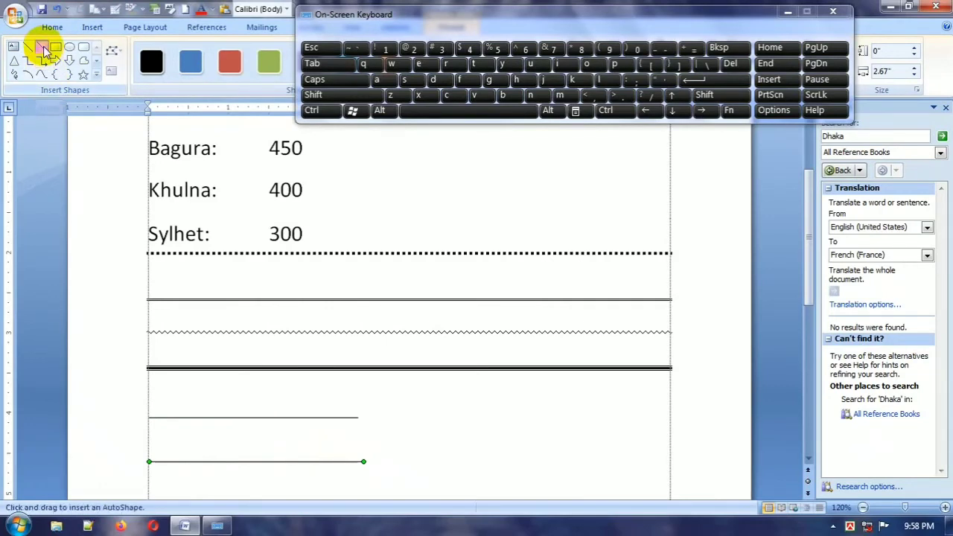
pyautogui.scroll(-1, 216, 458)
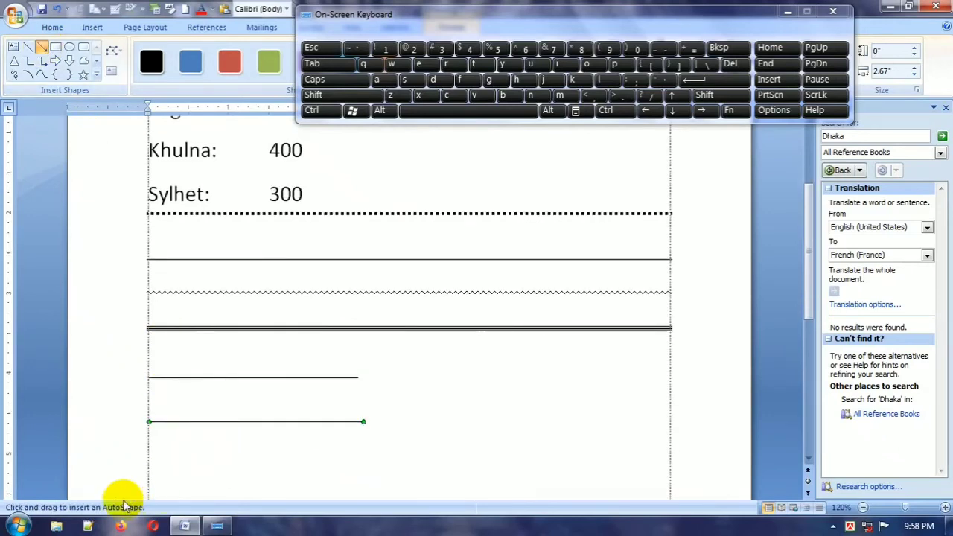
pyautogui.press('shift')
pyautogui.moveTo(150, 460); pyautogui.dragTo(363, 458)
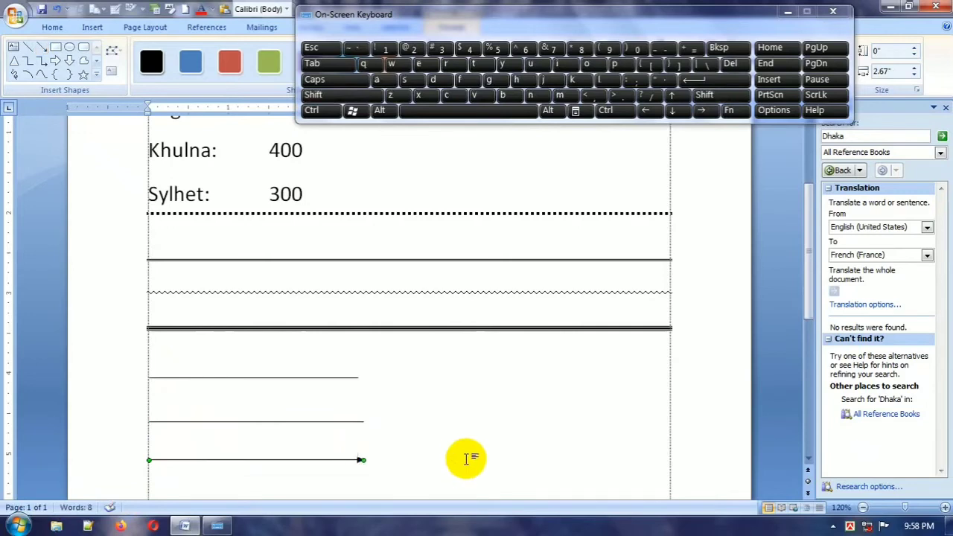